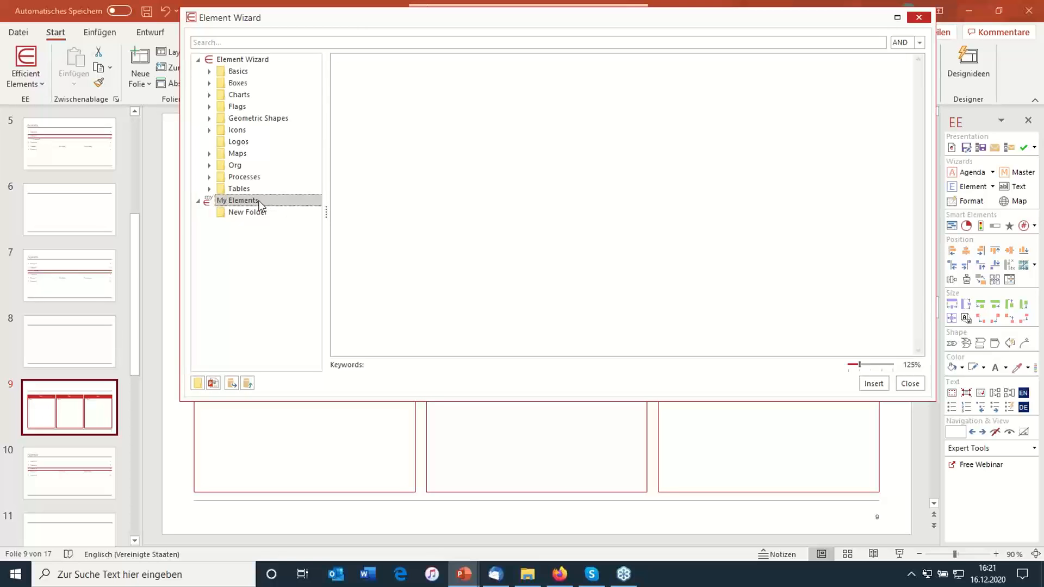
pyautogui.click(237, 60)
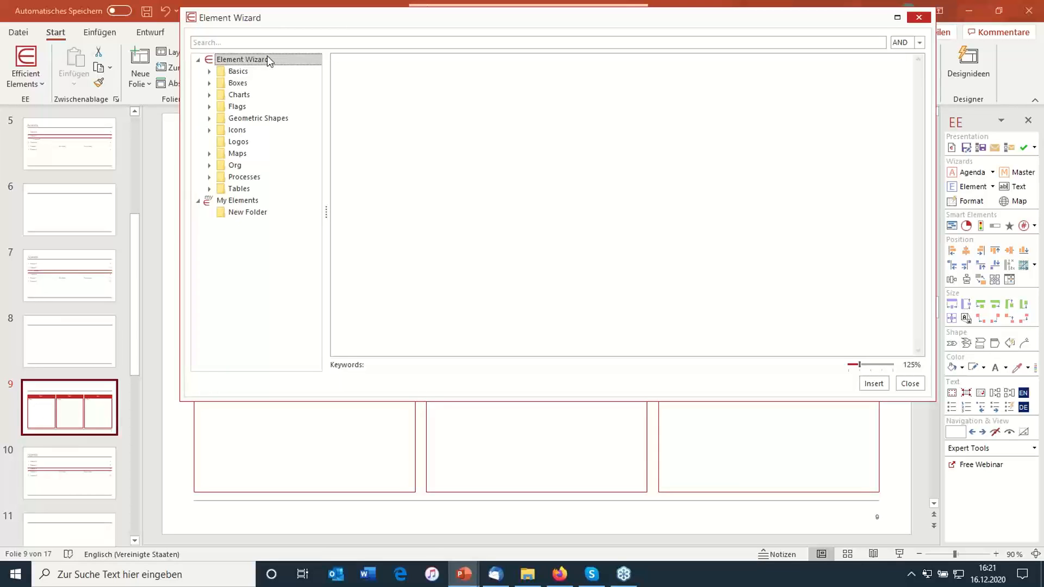
pyautogui.click(238, 154)
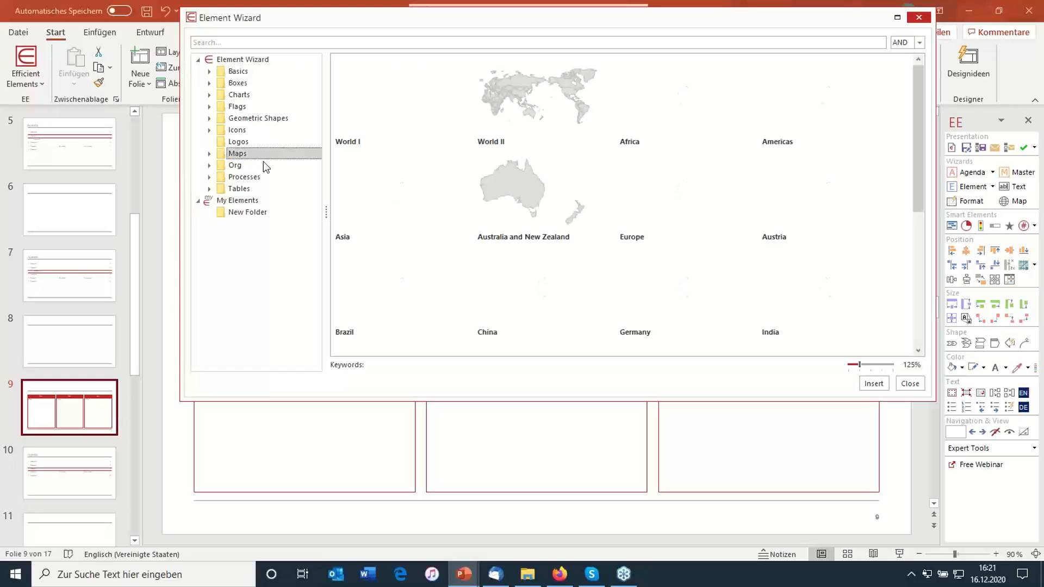
pyautogui.click(239, 142)
pyautogui.click(240, 120)
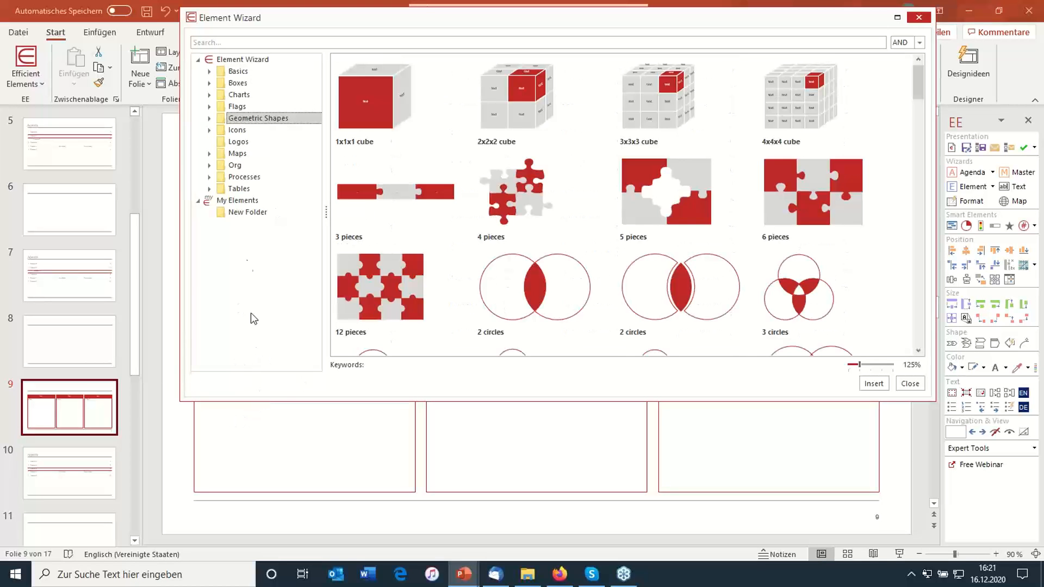
# Step: Create a folder named Icons under My Elements in the Element Wizard
pyautogui.click(243, 201)
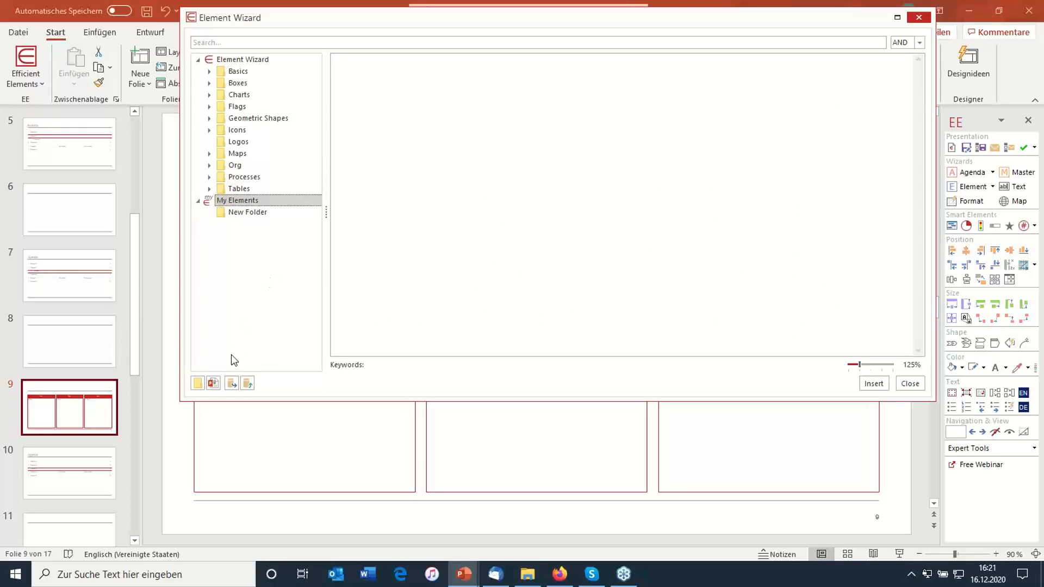
pyautogui.click(198, 384)
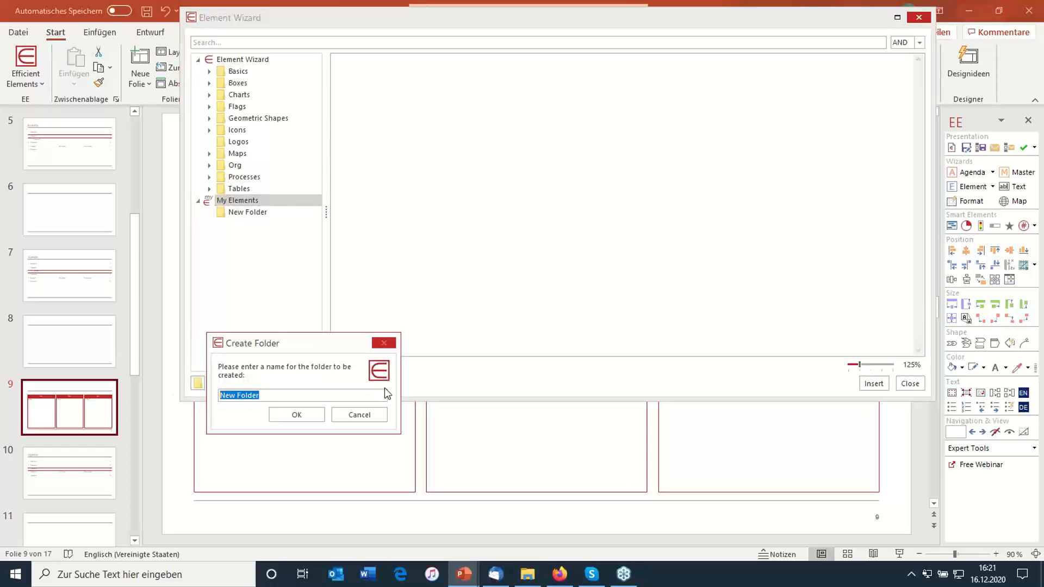
pyautogui.moveTo(363, 341); pyautogui.dragTo(562, 200)
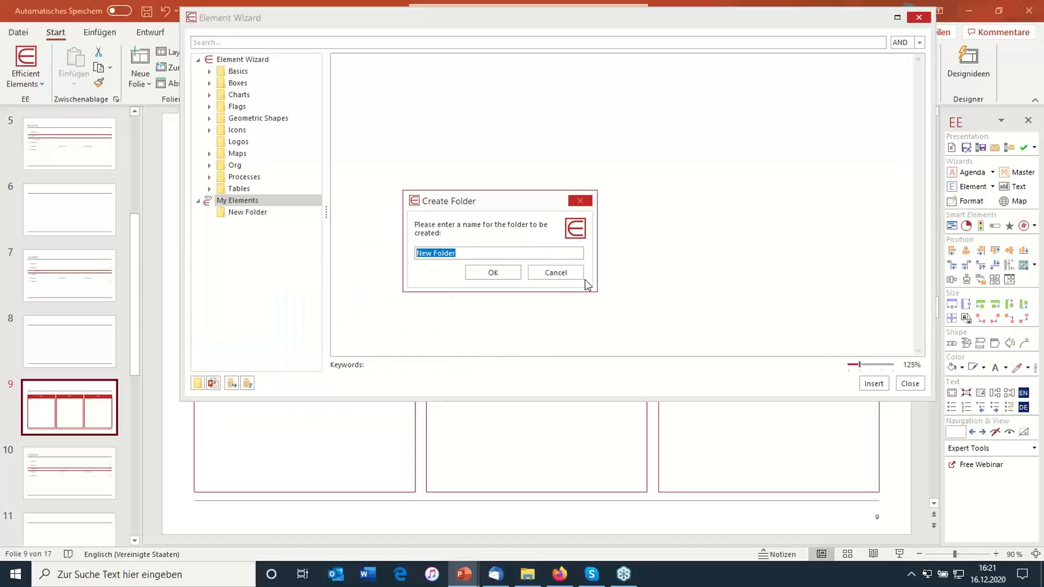
pyautogui.press('BackSpace')
pyautogui.write('Icons')
pyautogui.click(500, 270)
# Step: Create two more personal element folders named Slides and Forms
pyautogui.click(198, 384)
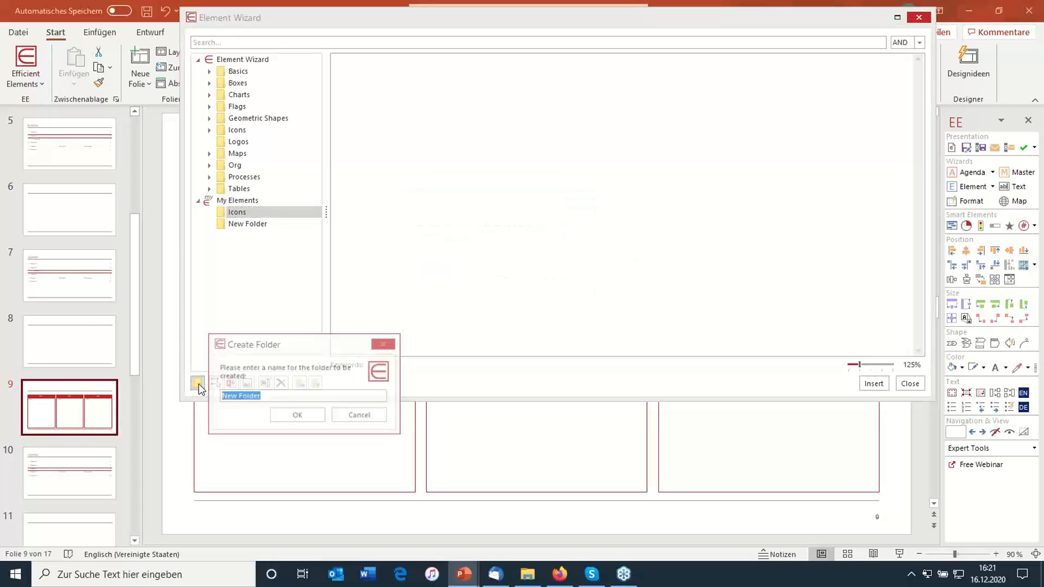
pyautogui.write('Slides')
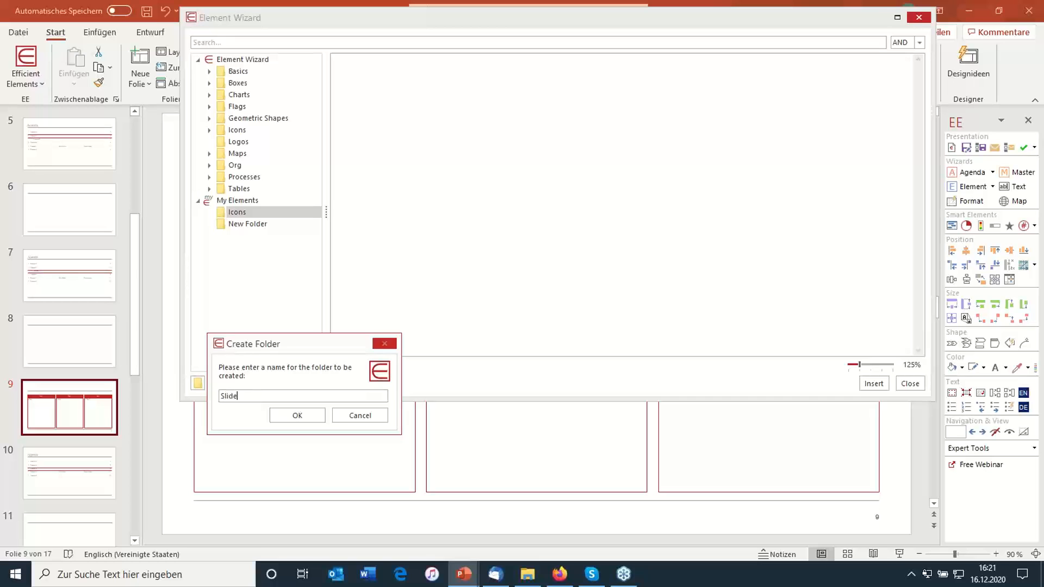
pyautogui.click(300, 414)
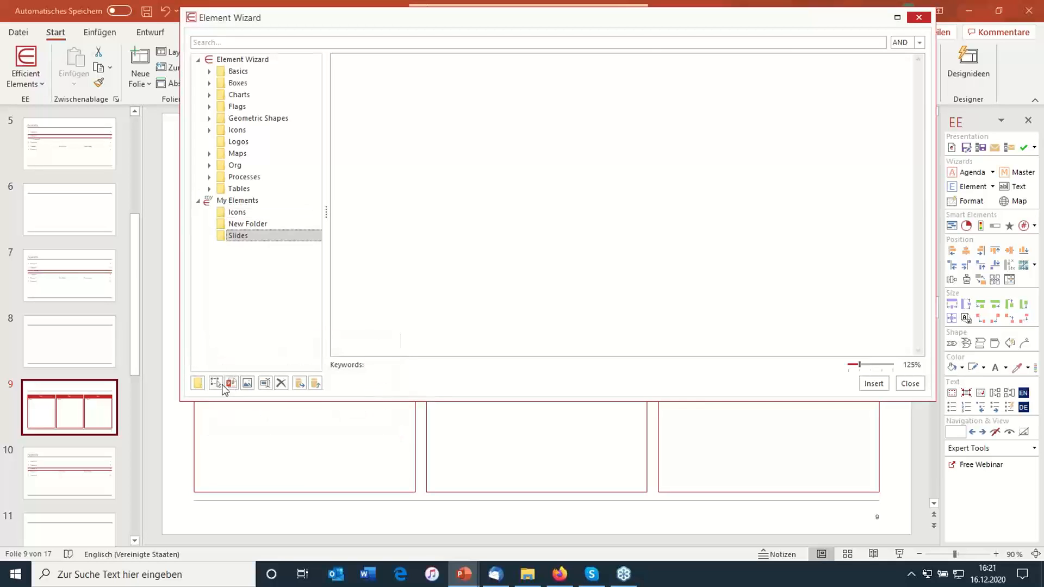
pyautogui.click(198, 384)
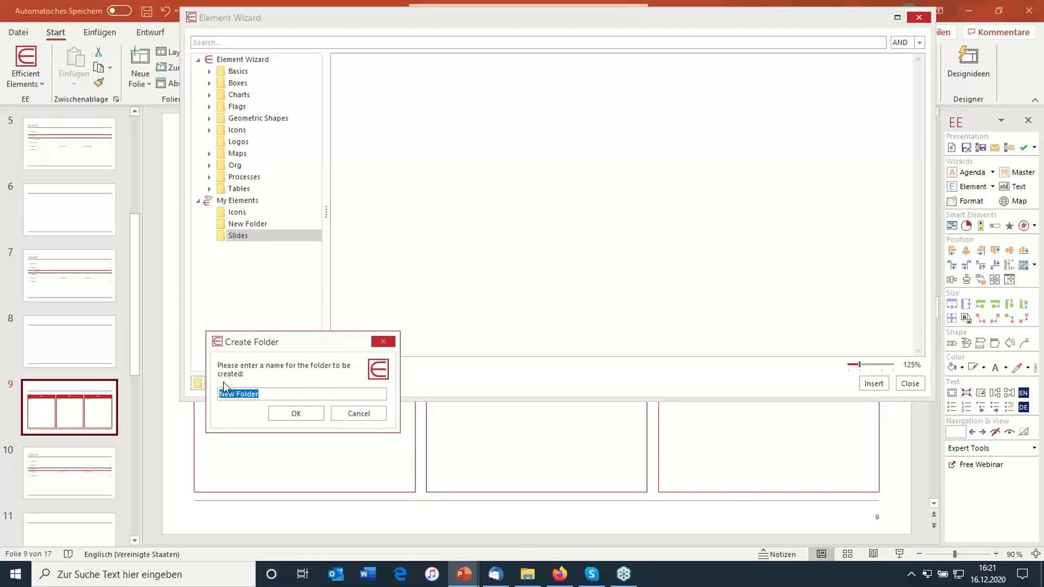
pyautogui.press('BackSpace')
pyautogui.write('Forms')
pyautogui.click(296, 413)
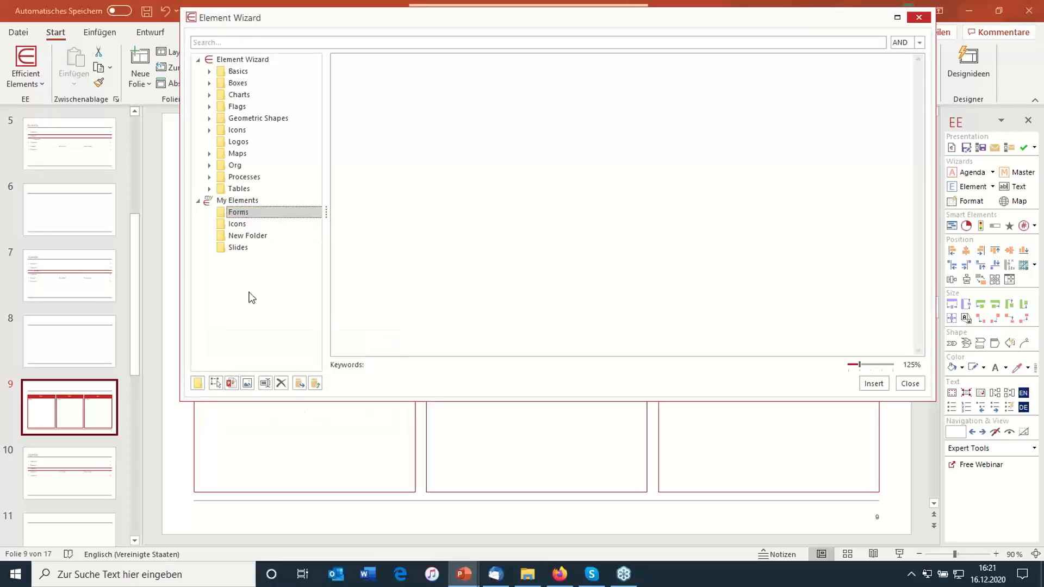
# Step: Rename the folder "New Folder" under My Elements as Logos
pyautogui.click(257, 238)
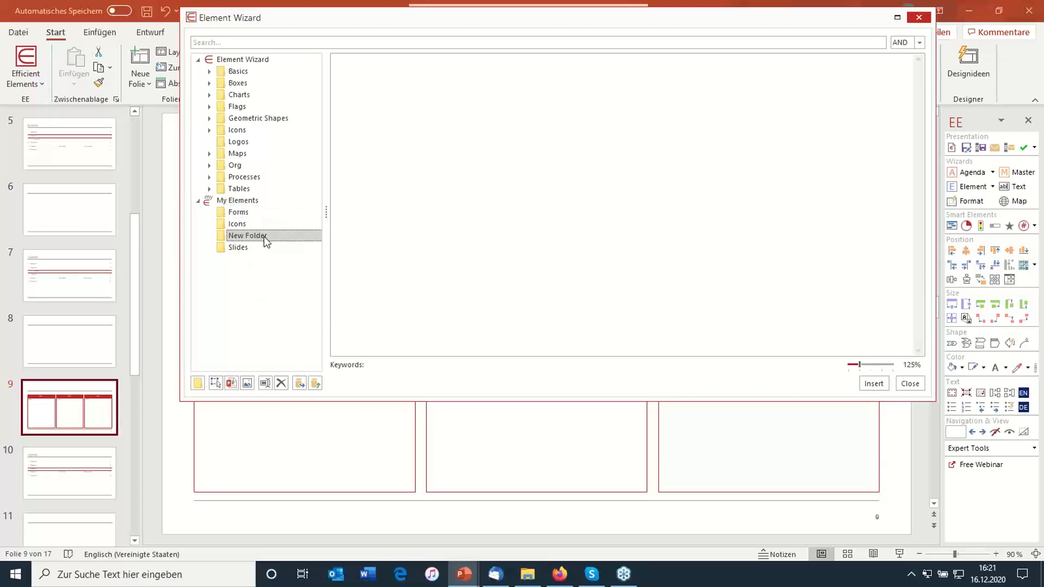
pyautogui.press('BackSpace')
pyautogui.write('Logos')
pyautogui.click(257, 203)
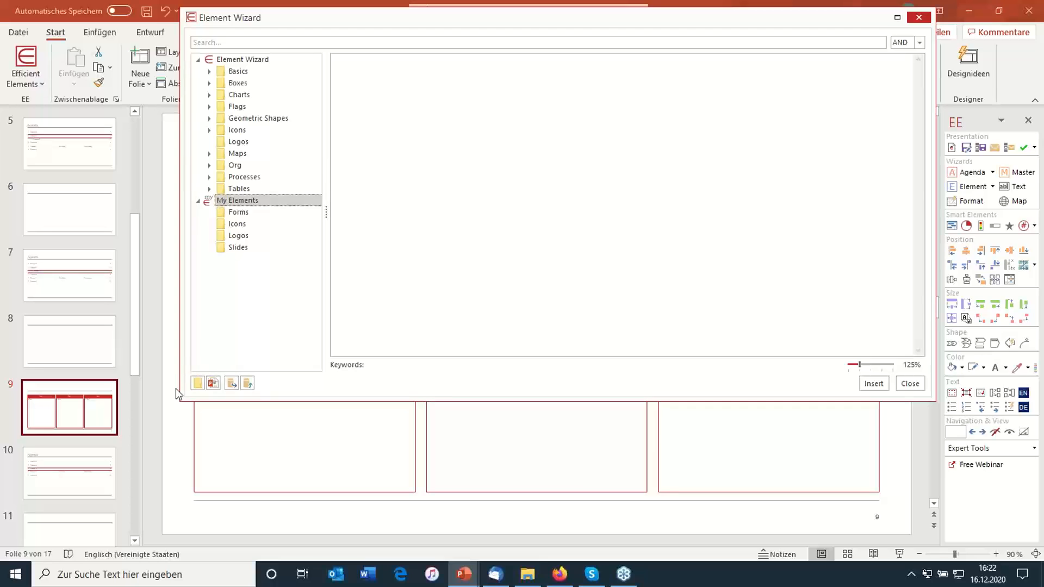
# Step: Close the Element Wizard and switch to the empty slide 8
pyautogui.click(236, 213)
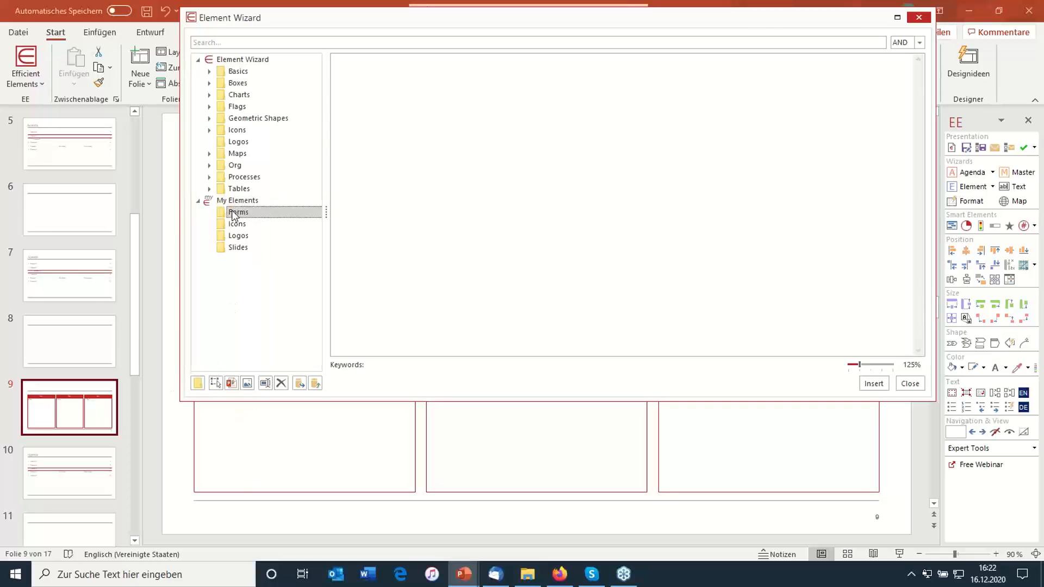
pyautogui.click(237, 225)
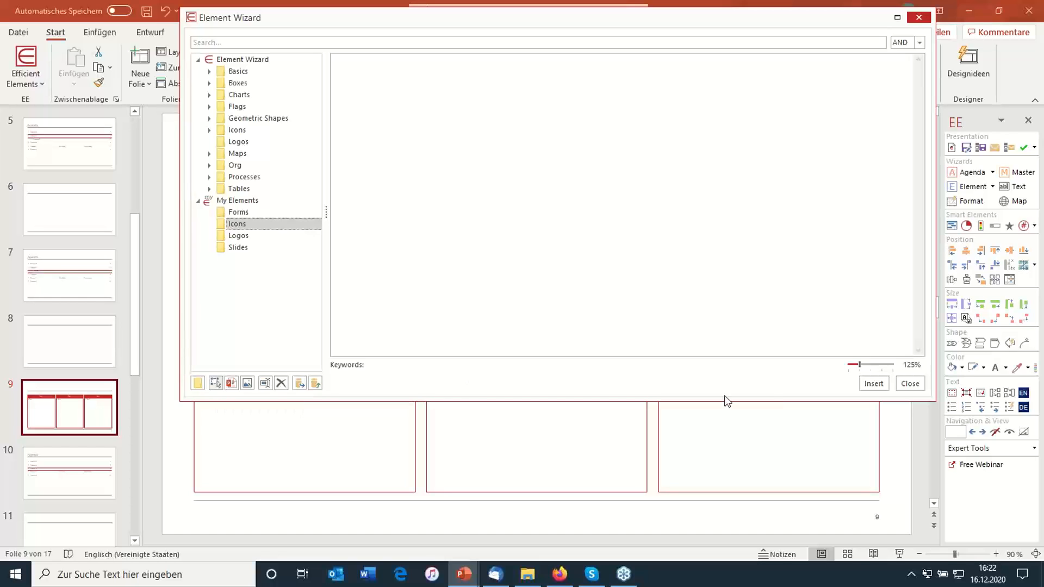
pyautogui.click(910, 384)
pyautogui.click(87, 350)
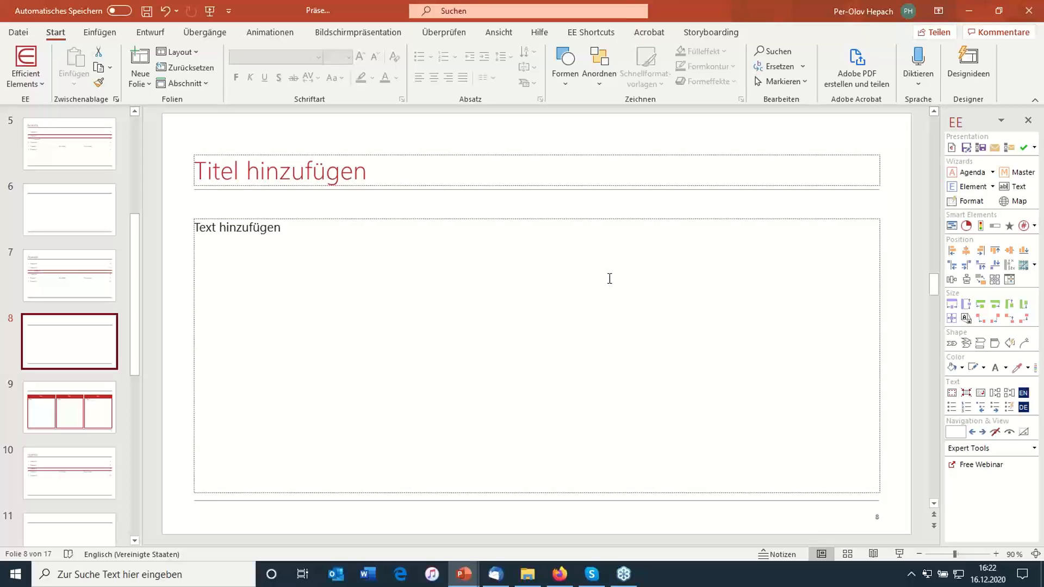
# Step: Insert a 2.54 cm square near the middle of slide 8 and fill it with dark red
pyautogui.click(566, 60)
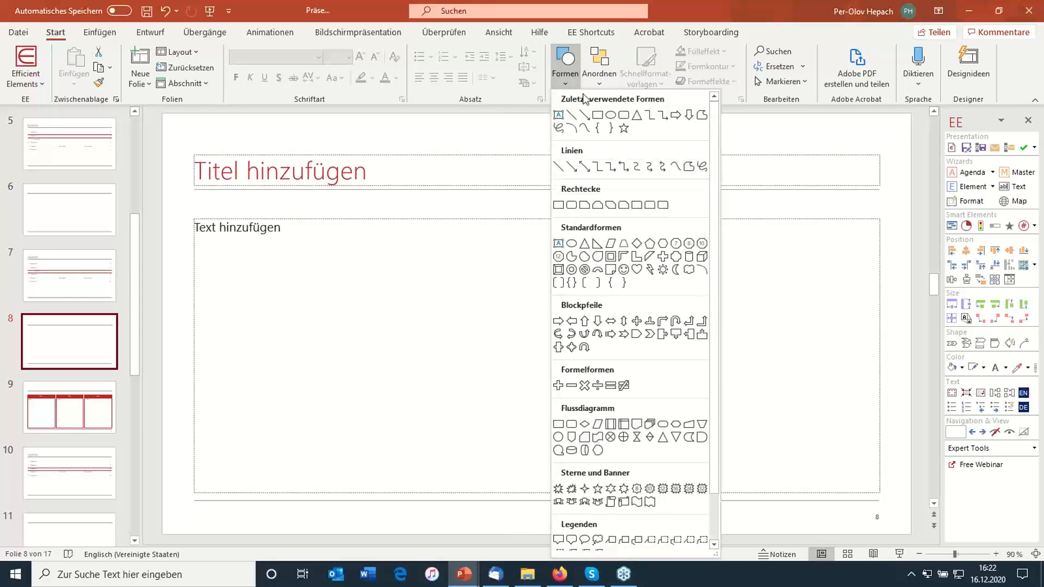
pyautogui.click(599, 115)
pyautogui.click(424, 273)
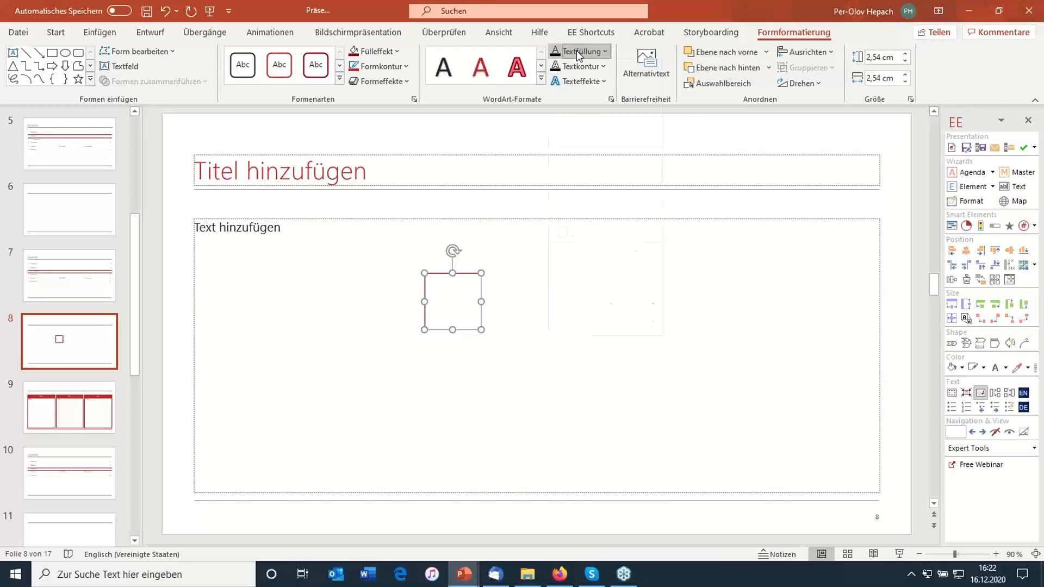
pyautogui.click(577, 51)
pyautogui.click(602, 97)
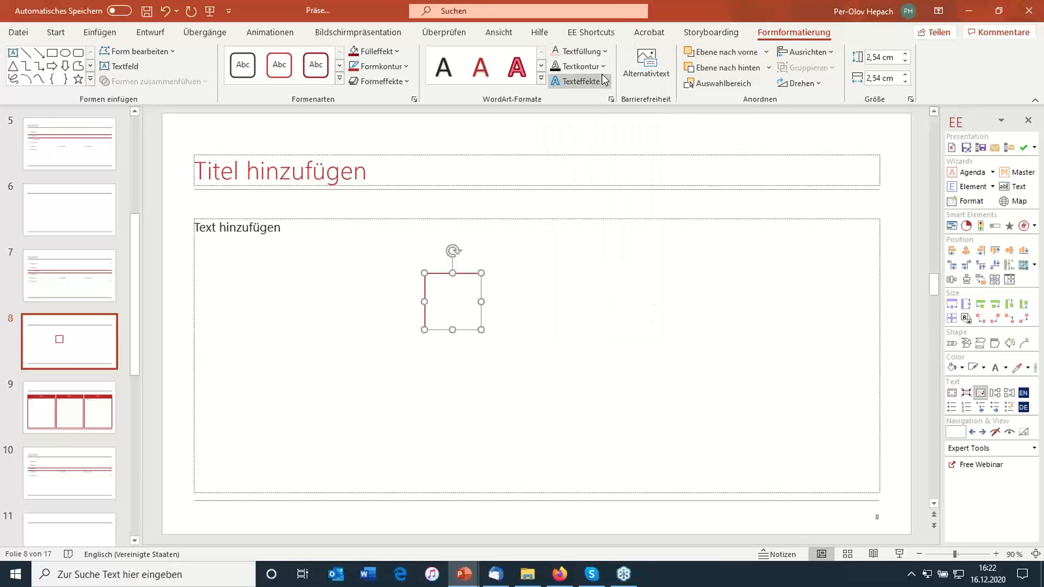
pyautogui.click(358, 53)
pyautogui.click(557, 285)
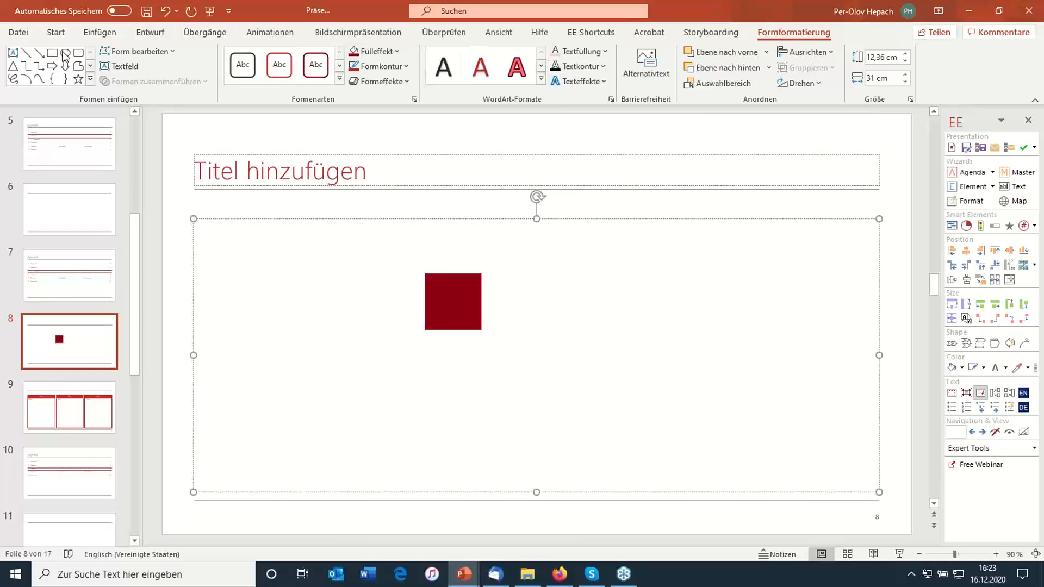
# Step: Insert a 2.54 cm circle to the right of the red square, positioned slightly higher
pyautogui.click(64, 55)
pyautogui.click(507, 251)
pyautogui.moveTo(536, 284); pyautogui.dragTo(545, 277)
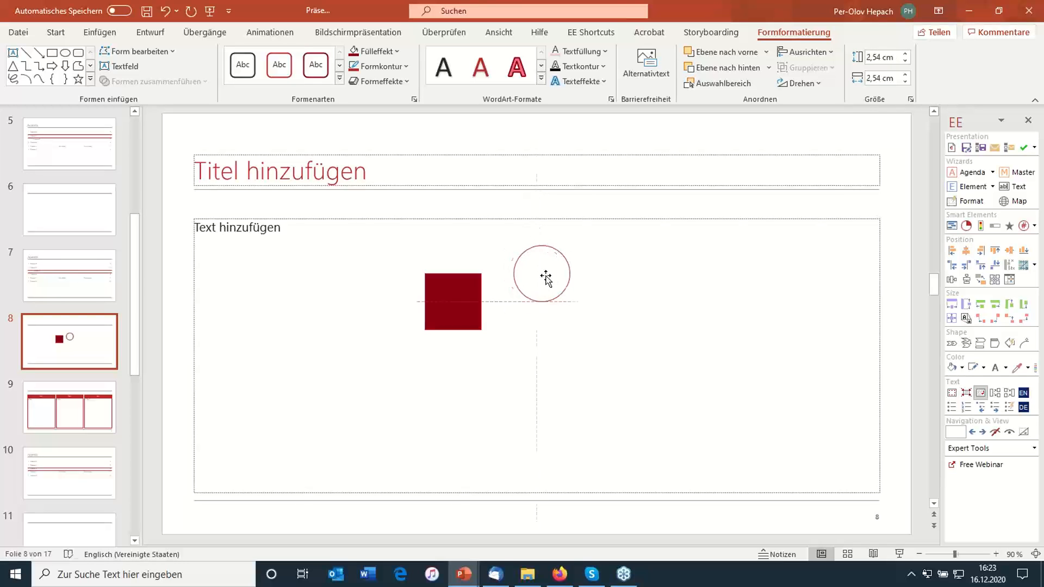
pyautogui.click(631, 298)
# Step: Select the square and circle together and start adding the current selection to the Forms folder of My Elements
pyautogui.click(467, 303)
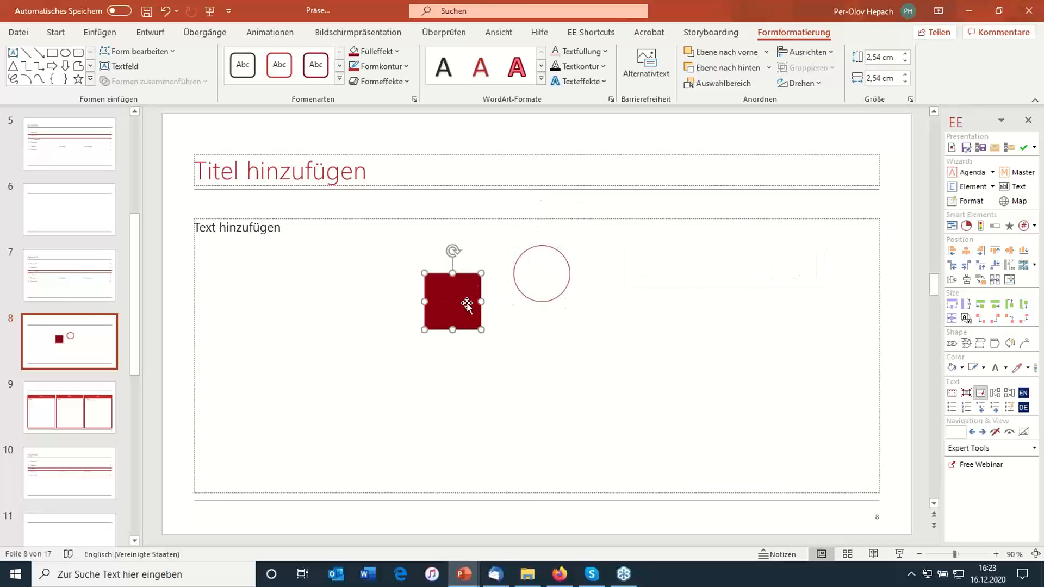
pyautogui.keyDown('shift'); pyautogui.click(518, 267); pyautogui.keyUp('shift')
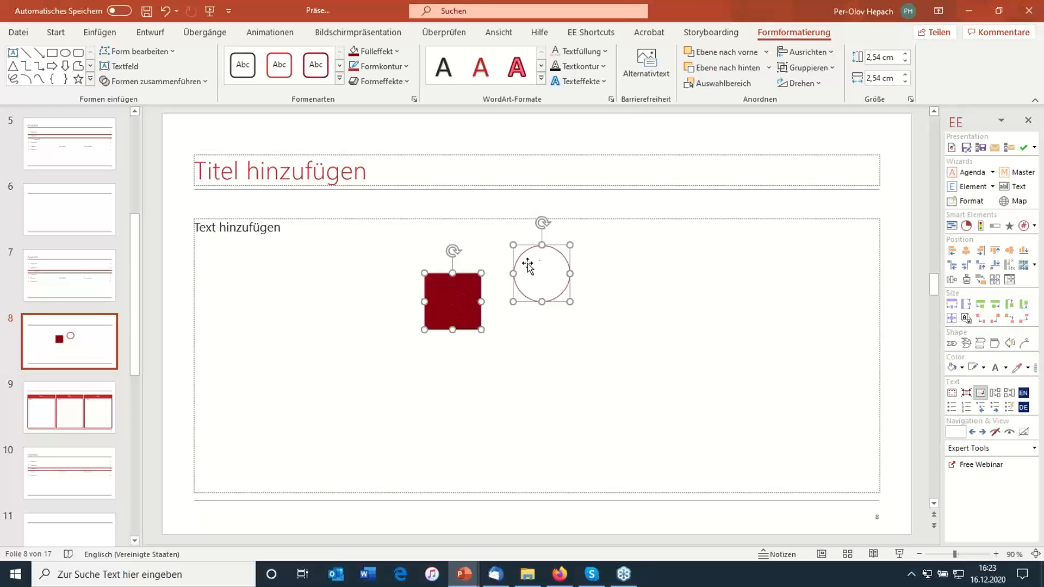
pyautogui.click(972, 188)
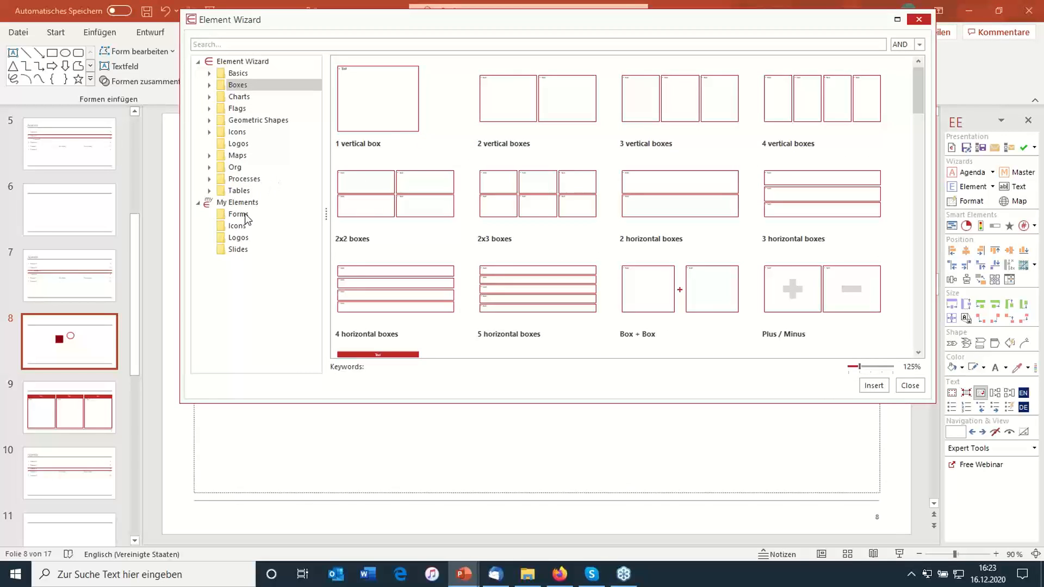
pyautogui.click(246, 216)
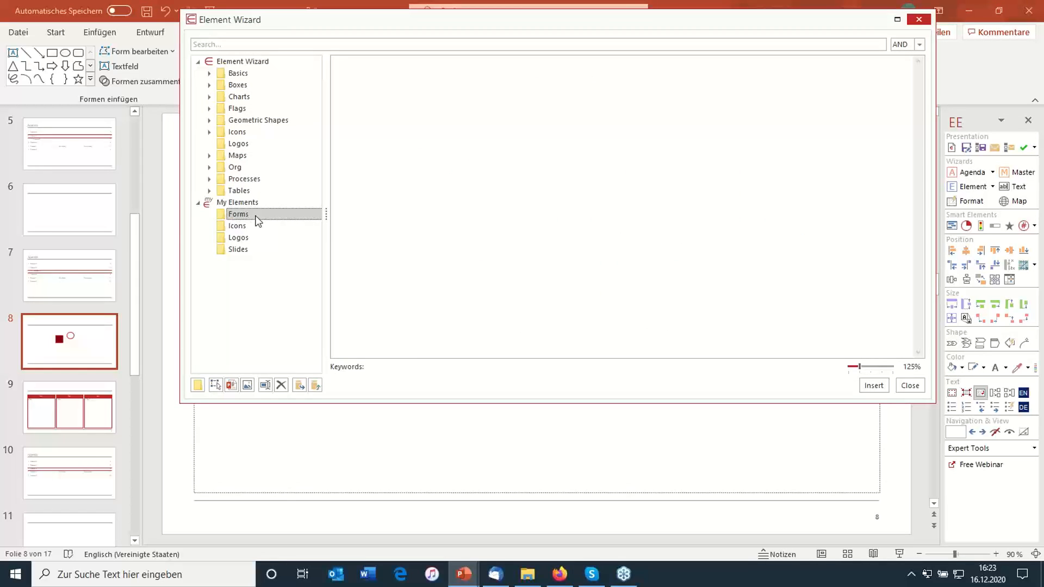
pyautogui.click(215, 385)
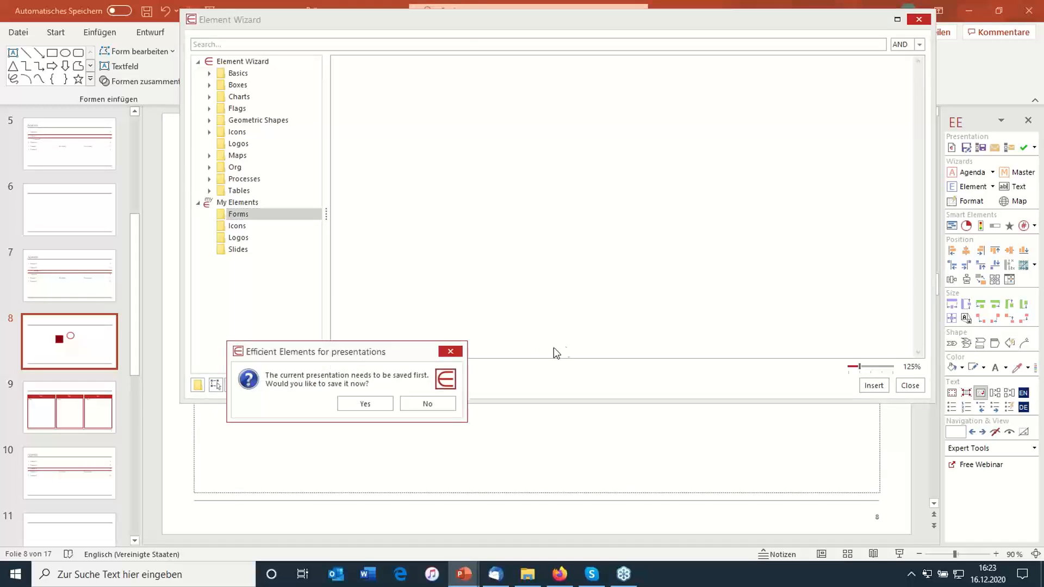
# Step: Save the presentation as Präsentation1.pptx in the Training English folder
pyautogui.moveTo(403, 352); pyautogui.dragTo(682, 178)
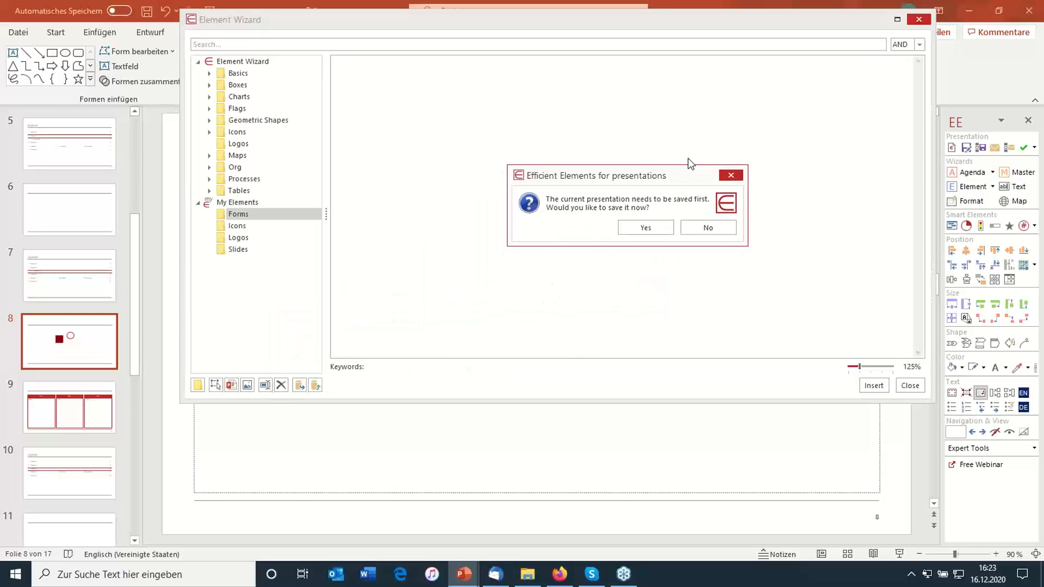
pyautogui.click(638, 227)
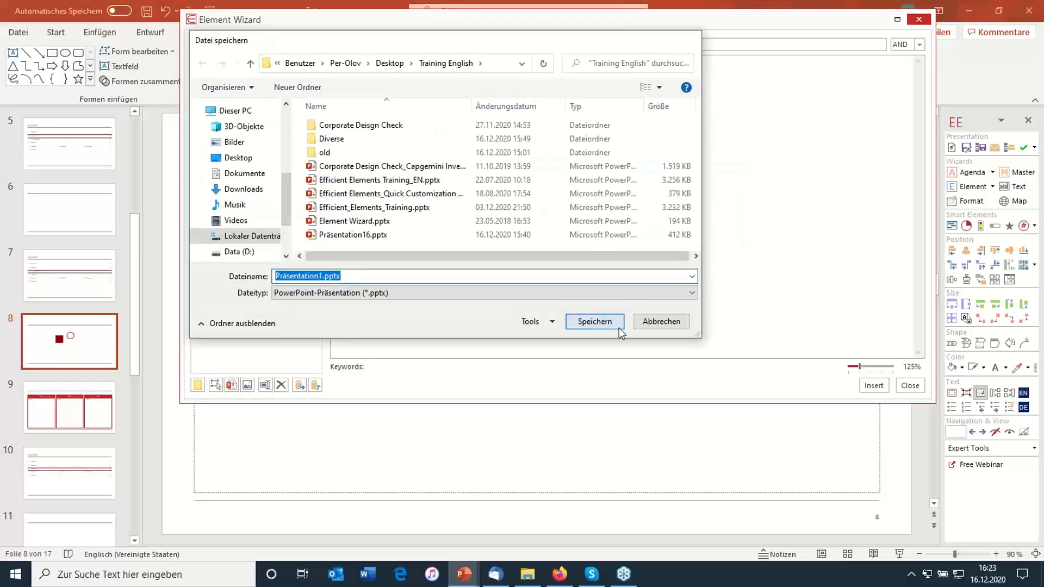
pyautogui.click(620, 328)
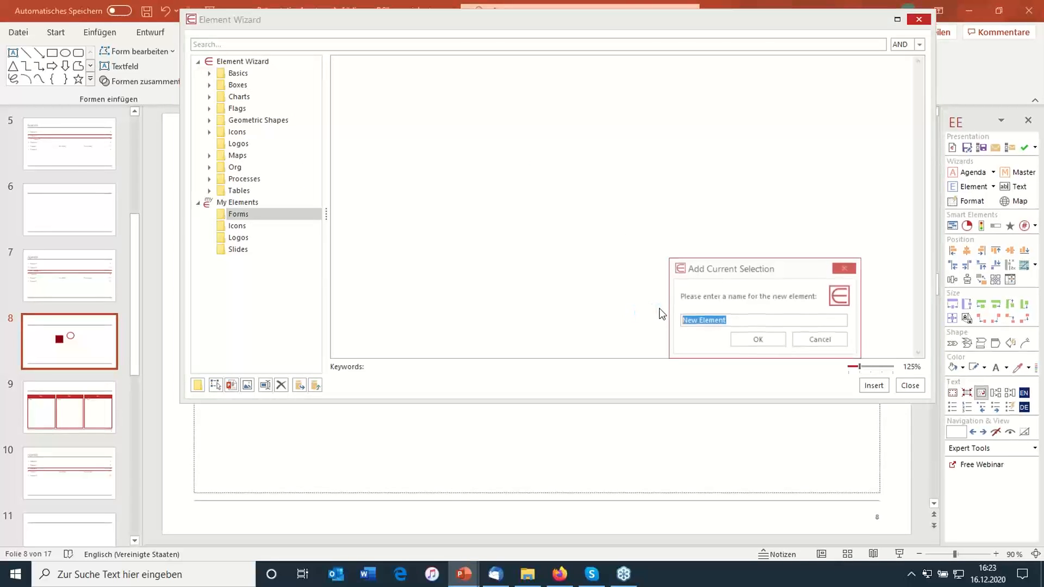
# Step: Name the new element "Circle and Square", add it to the Forms folder, and close the Element Wizard
pyautogui.moveTo(719, 269); pyautogui.dragTo(706, 158)
pyautogui.press('BackSpace')
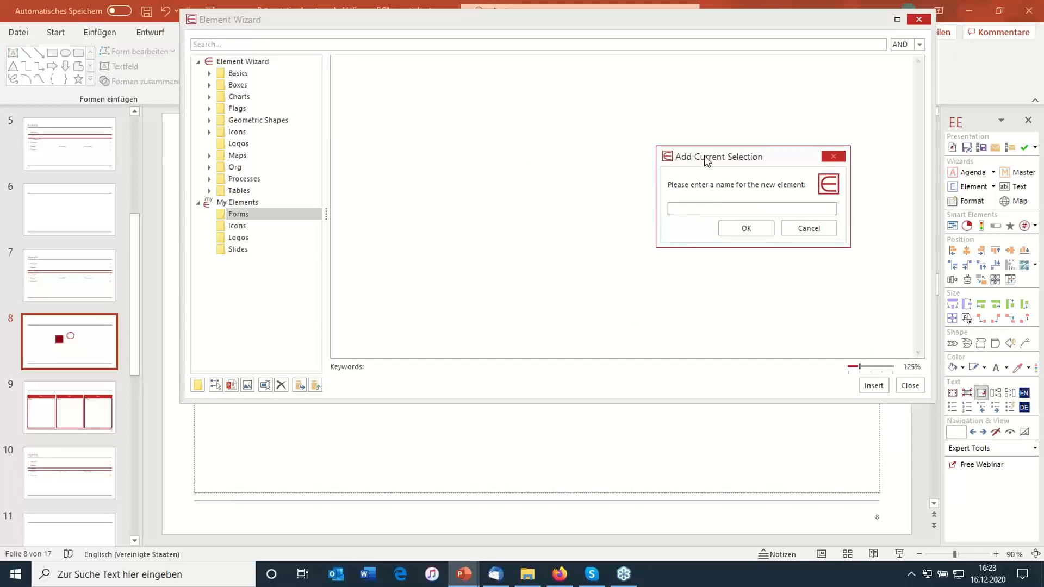
pyautogui.write('Circle and Square')
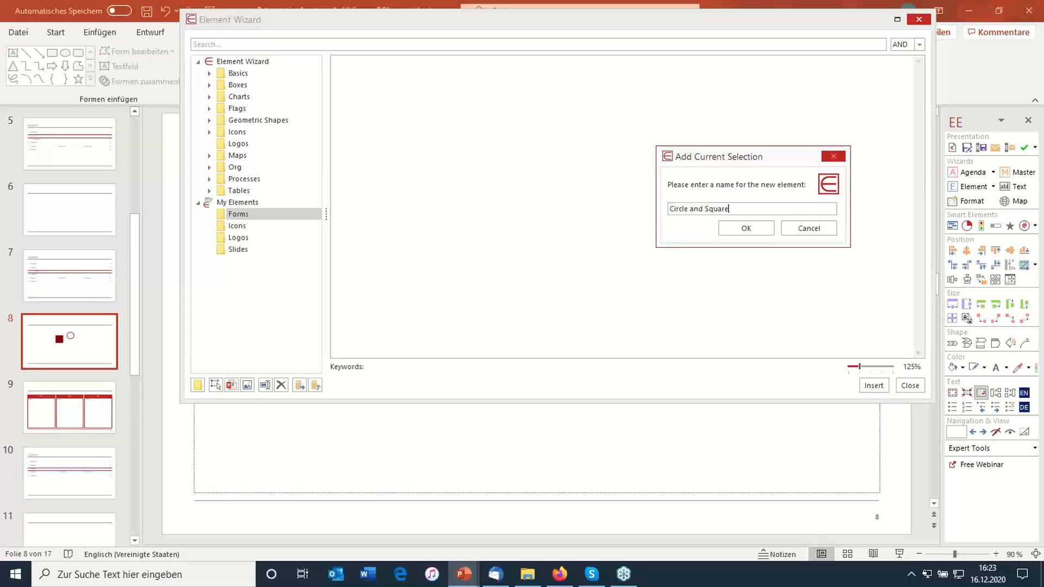
pyautogui.click(745, 228)
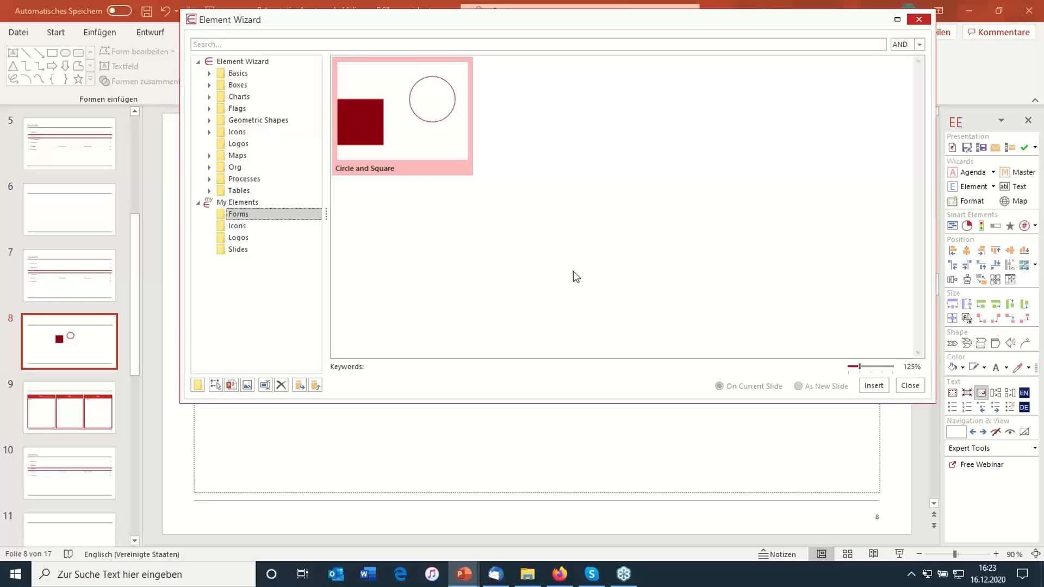
pyautogui.click(915, 391)
pyautogui.click(892, 377)
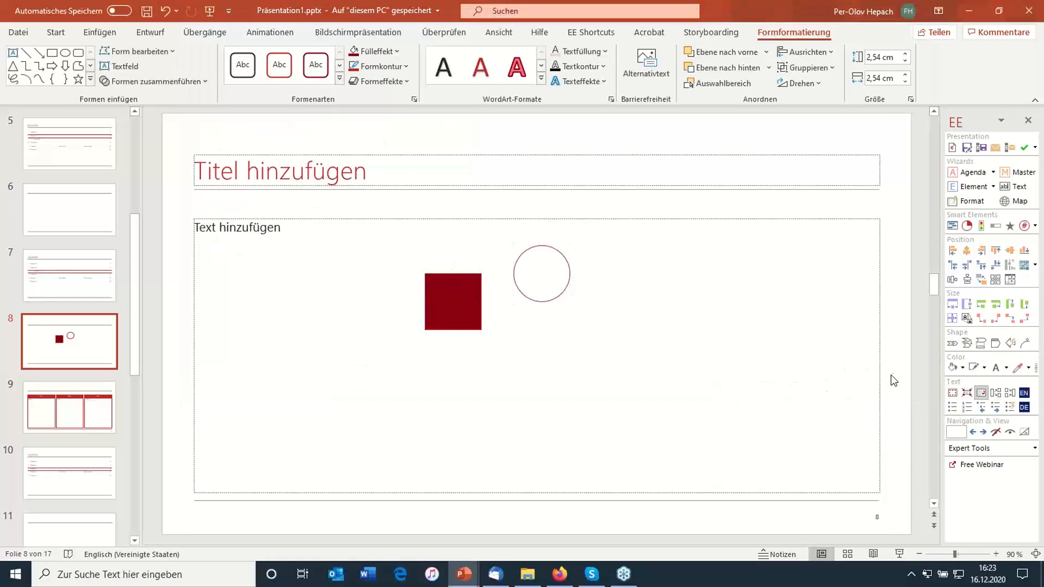
# Step: Save only the red square as a new element named "Square" in the Forms folder of My Elements and close the Element Wizard
pyautogui.click(442, 304)
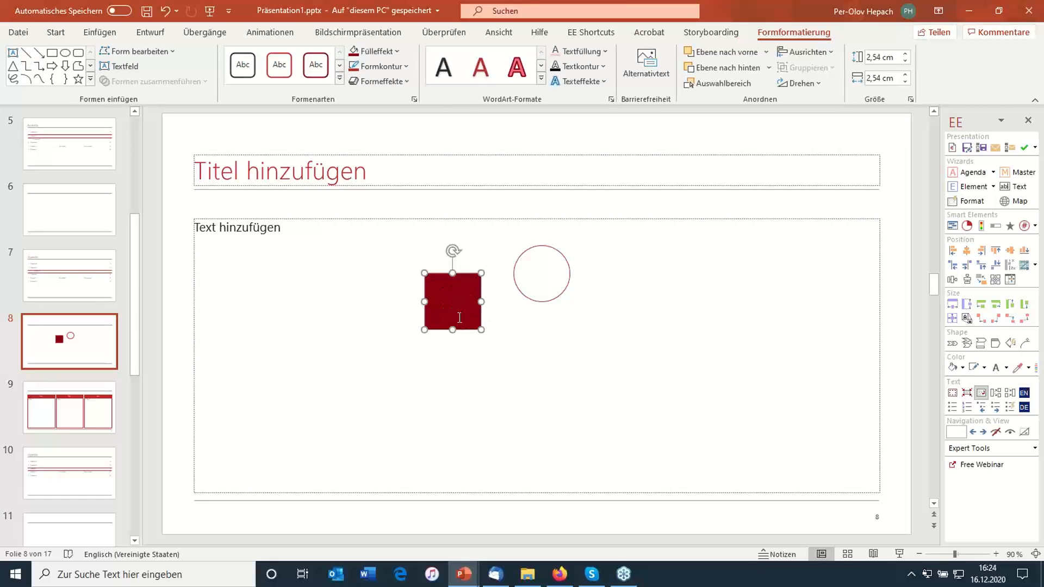
pyautogui.click(965, 189)
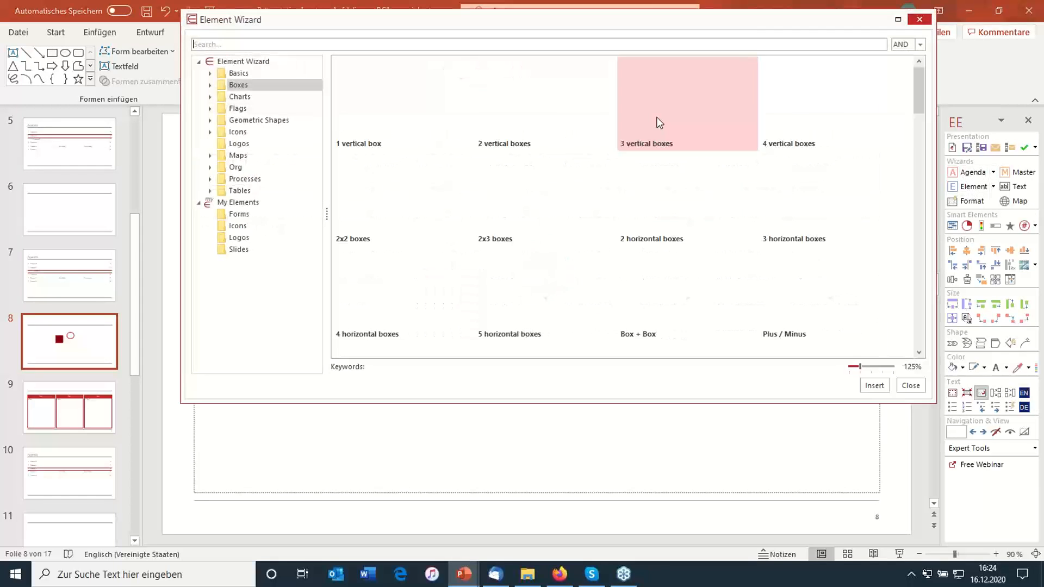
pyautogui.click(240, 214)
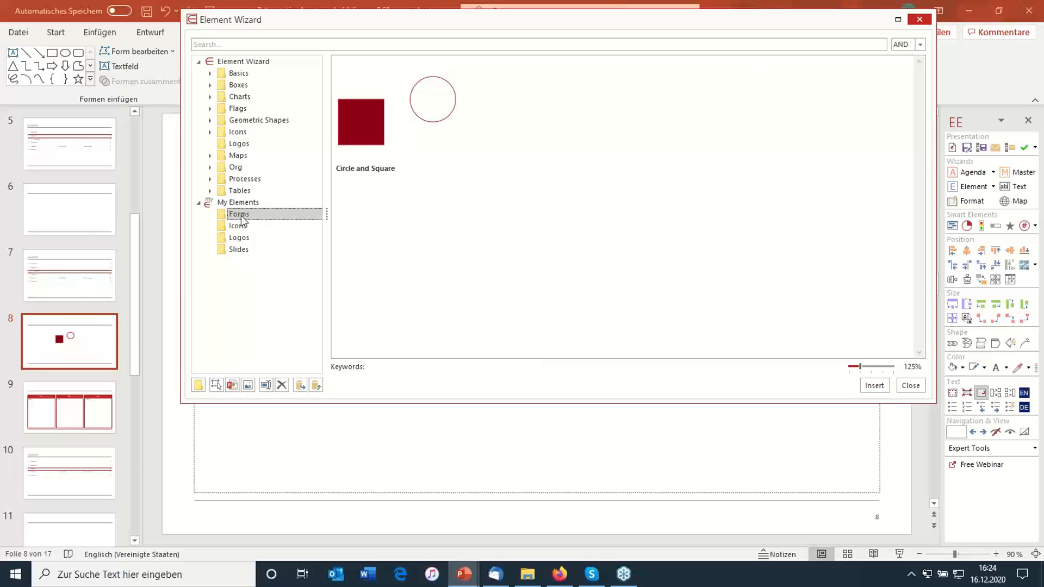
pyautogui.click(215, 384)
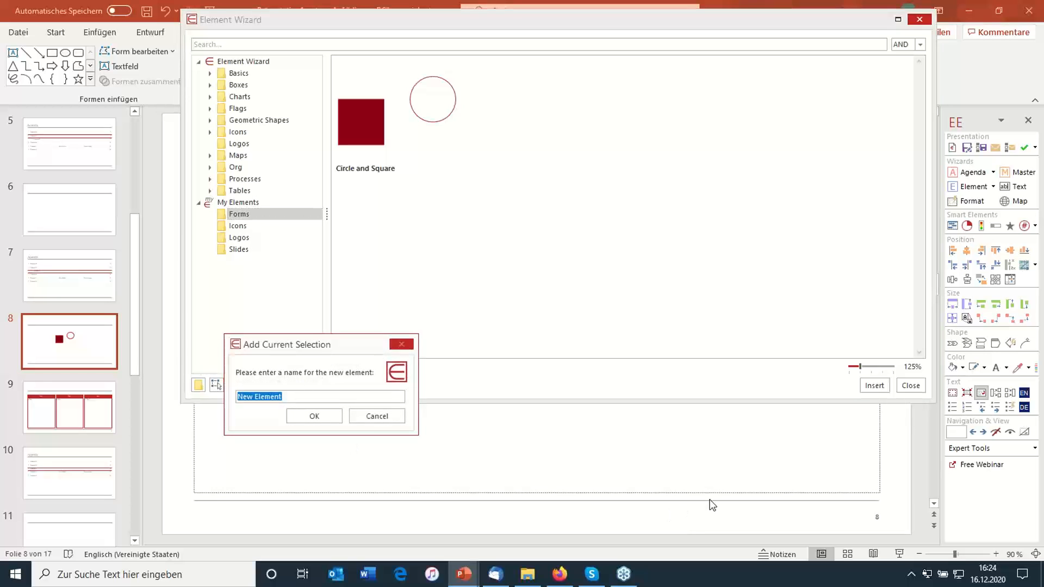
pyautogui.press('BackSpace')
pyautogui.write('Square')
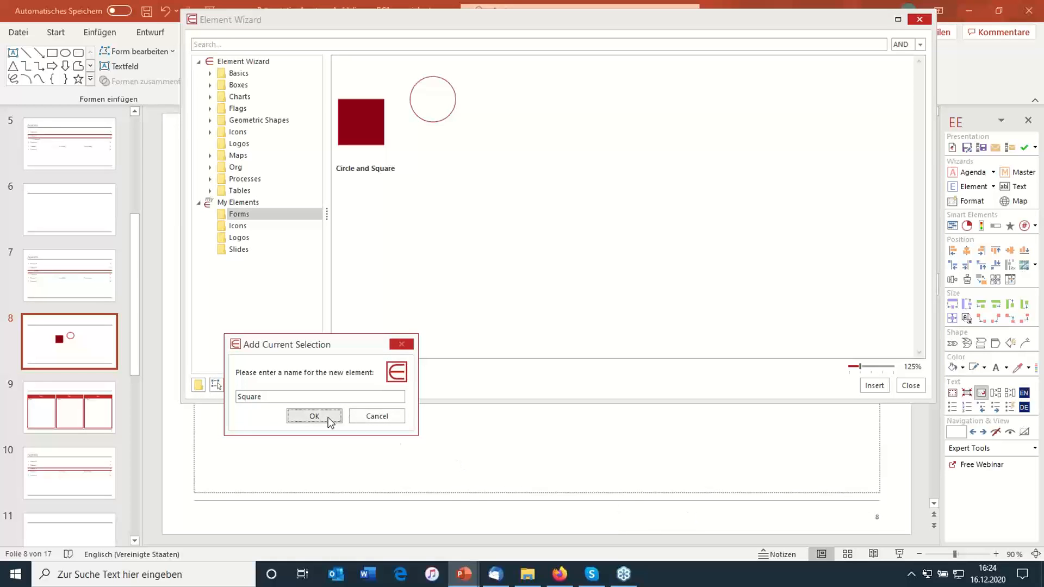
pyautogui.click(326, 417)
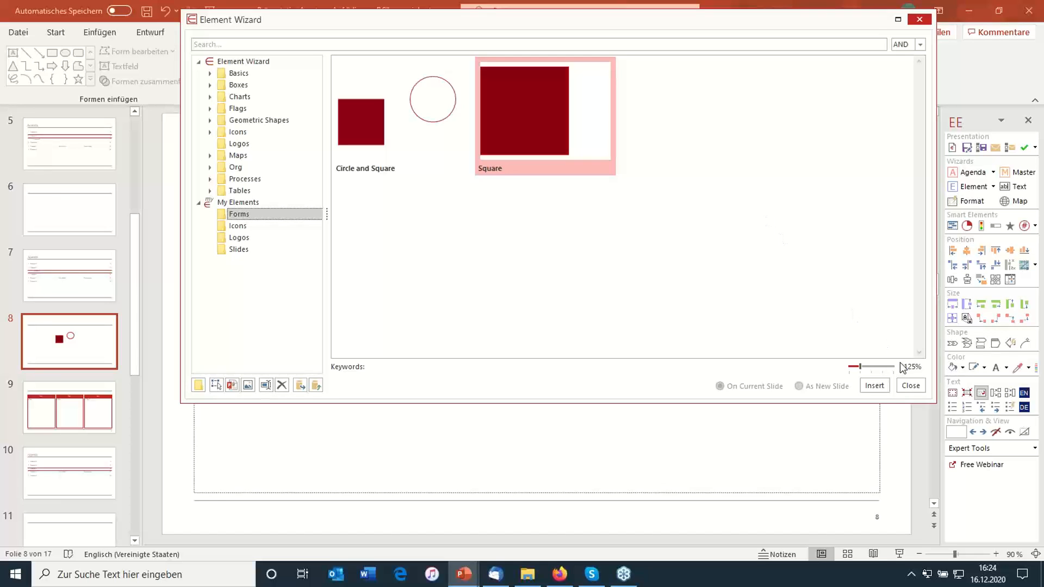
pyautogui.click(908, 386)
# Step: Move the blank slide 11 directly after slide 8 and insert the "Circle and Square" element from the My Elements Forms folder on it
pyautogui.scroll(-2, 93, 496)
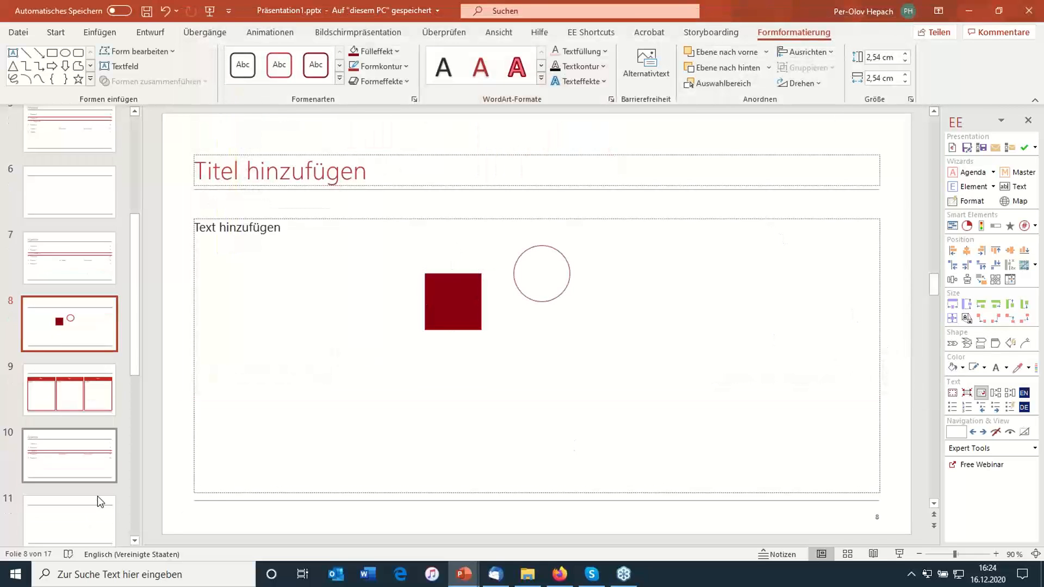
pyautogui.moveTo(93, 496); pyautogui.dragTo(104, 370)
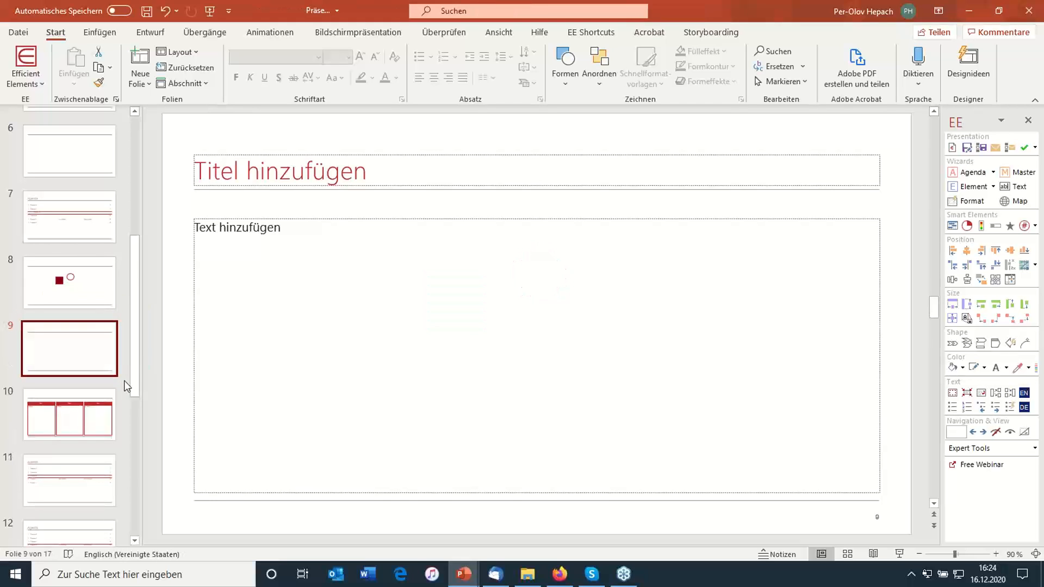
pyautogui.click(966, 186)
pyautogui.click(245, 214)
pyautogui.doubleClick(396, 121)
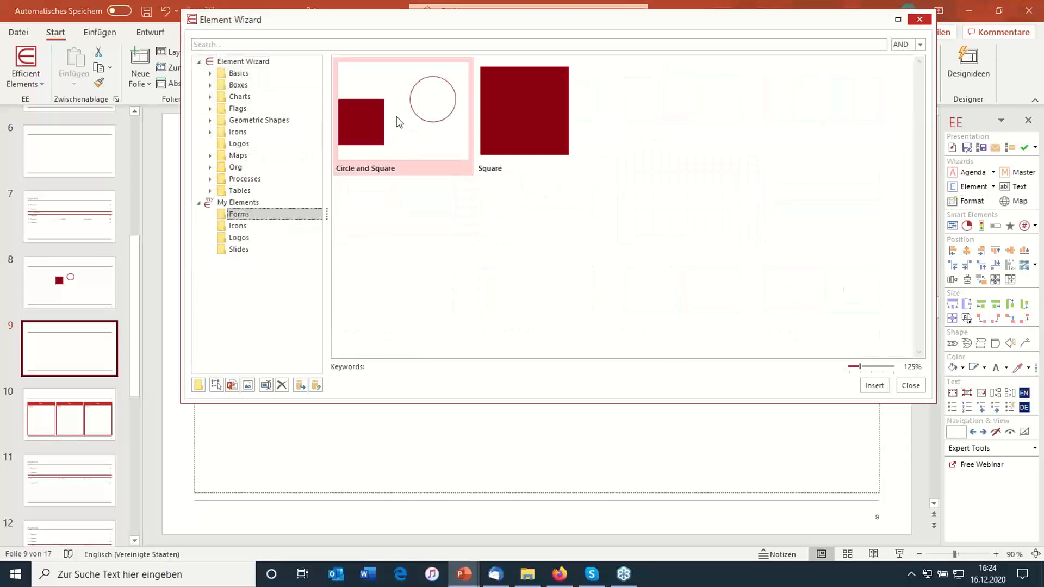